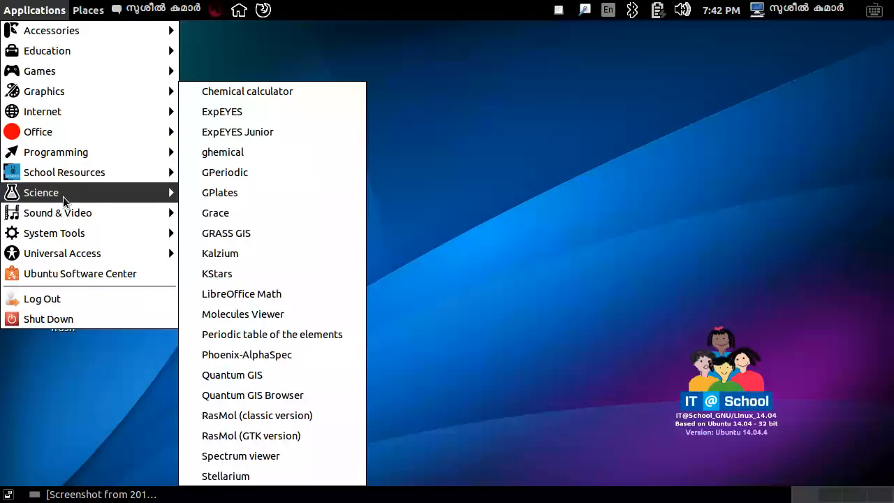
Launch Quantum GIS and open Panchayath_map.qgs from Exam_documents/QGIS_Map, ending by closing the program.
click(259, 378)
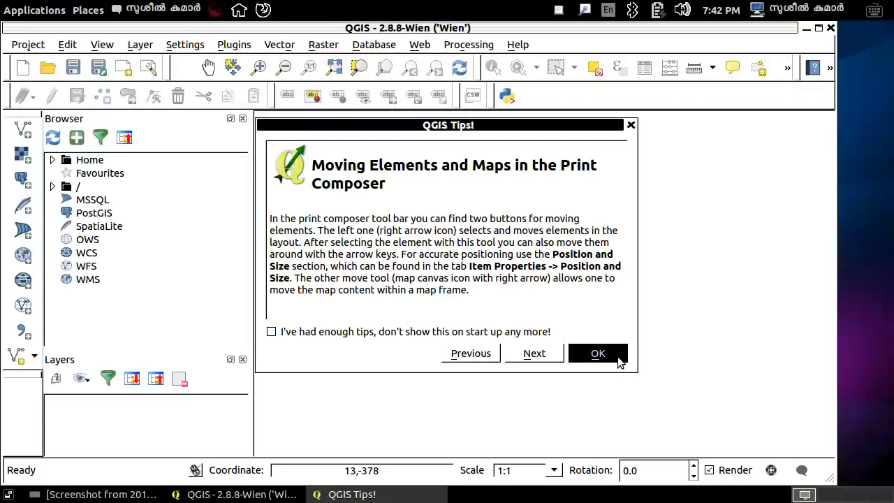
click(607, 353)
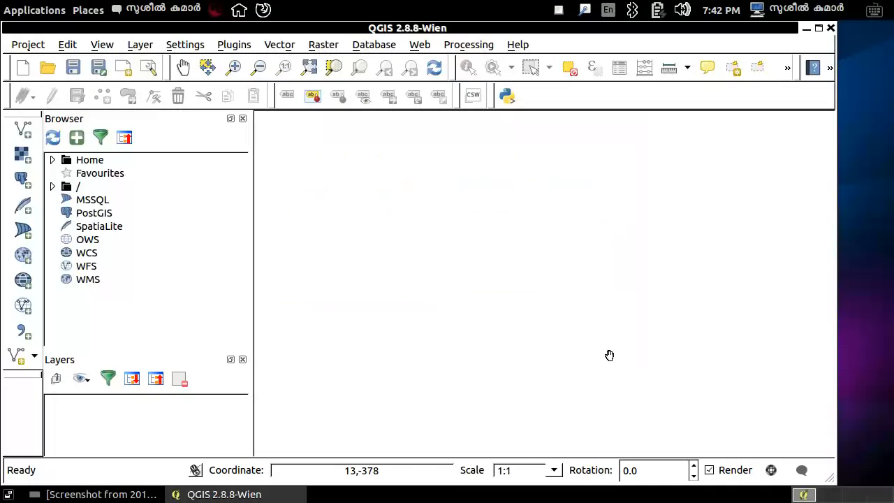
click(28, 45)
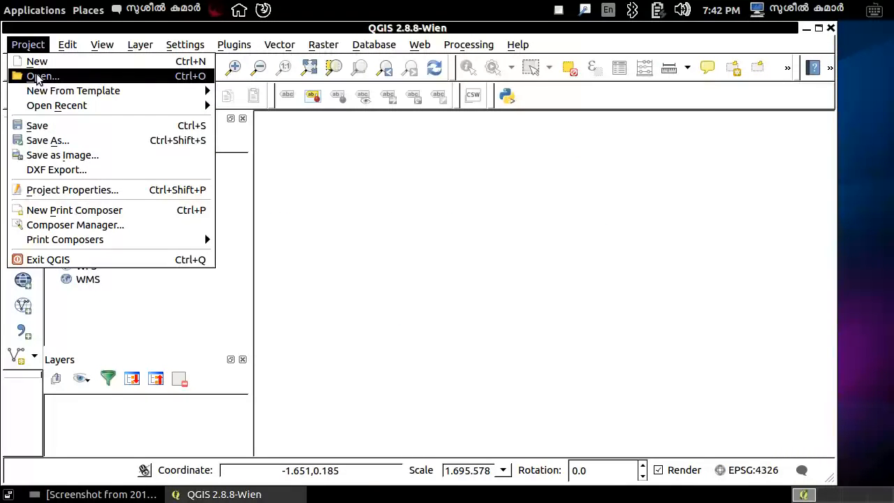
click(36, 75)
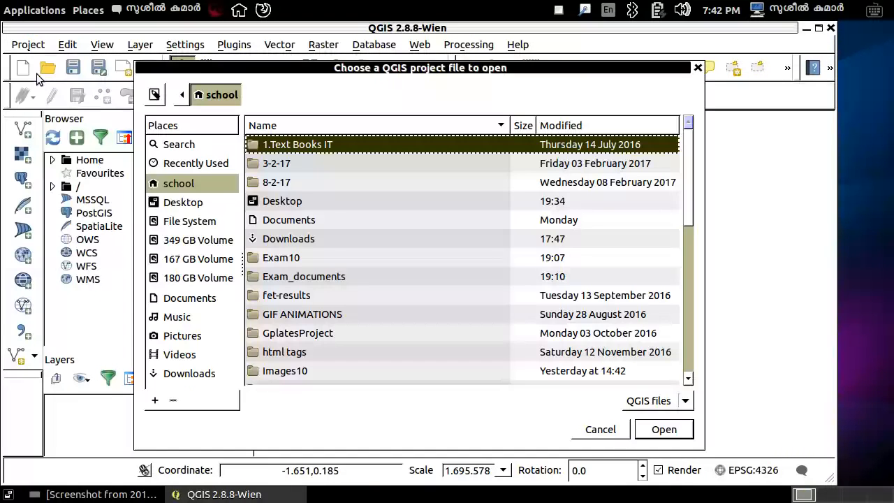
double_click(312, 278)
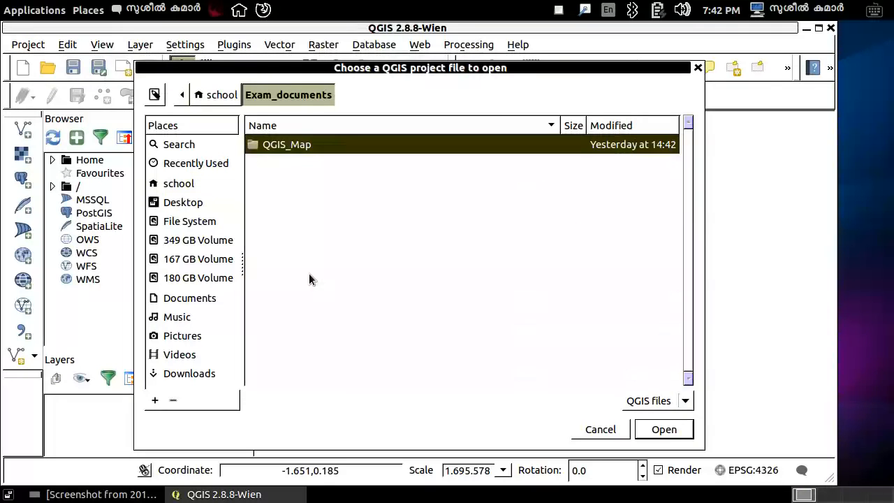
double_click(276, 146)
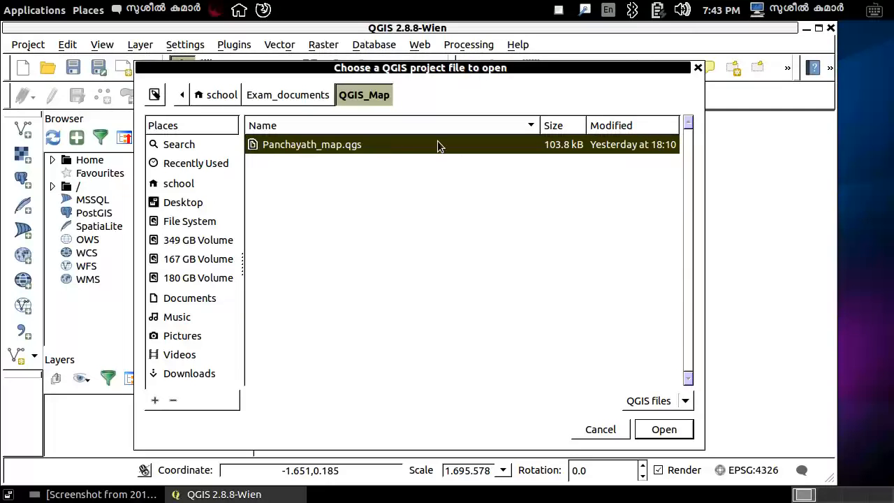
click(659, 430)
click(830, 28)
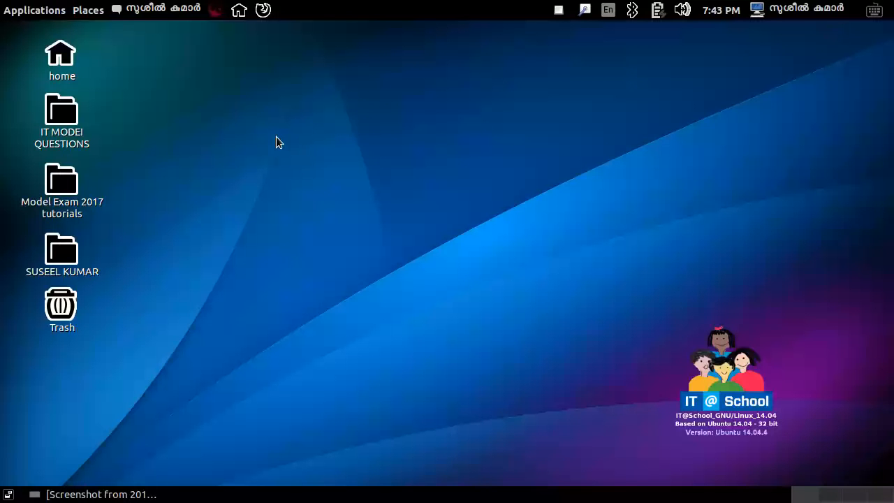
Open Panchayath_map.qgs in QGIS from the home folder's Exam_documents/QGIS_Map and close the Browser panel.
double_click(60, 56)
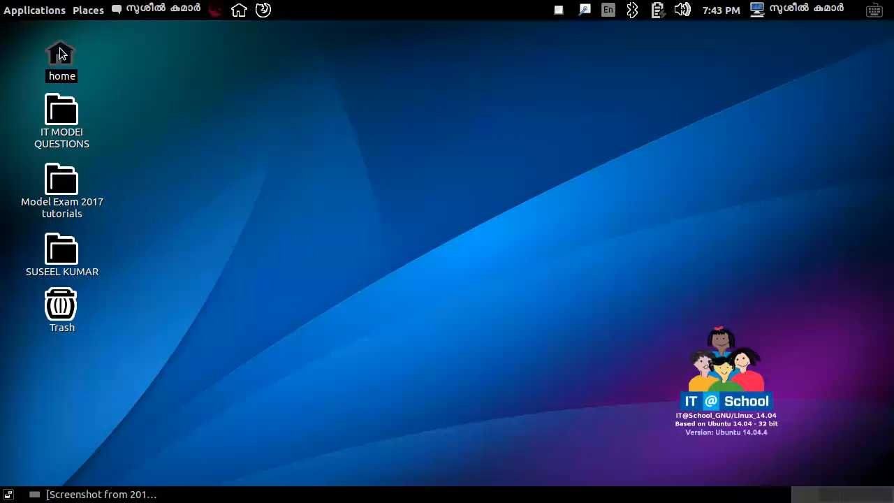
double_click(299, 150)
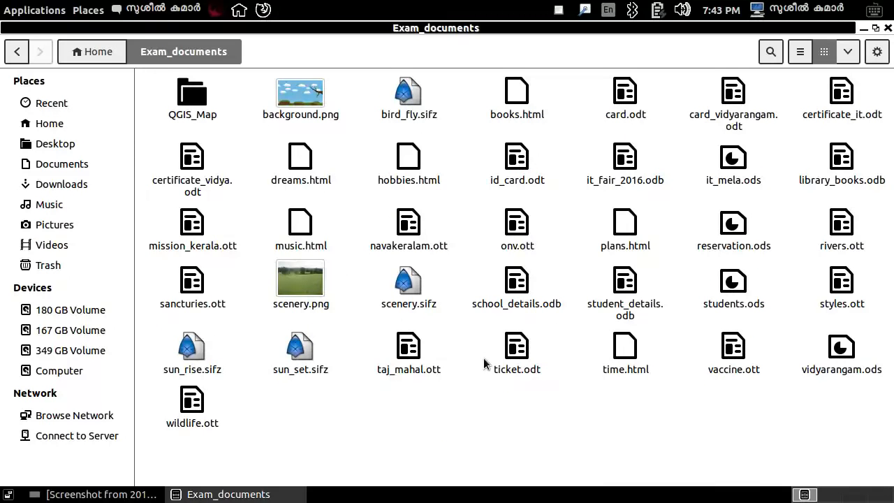
double_click(189, 96)
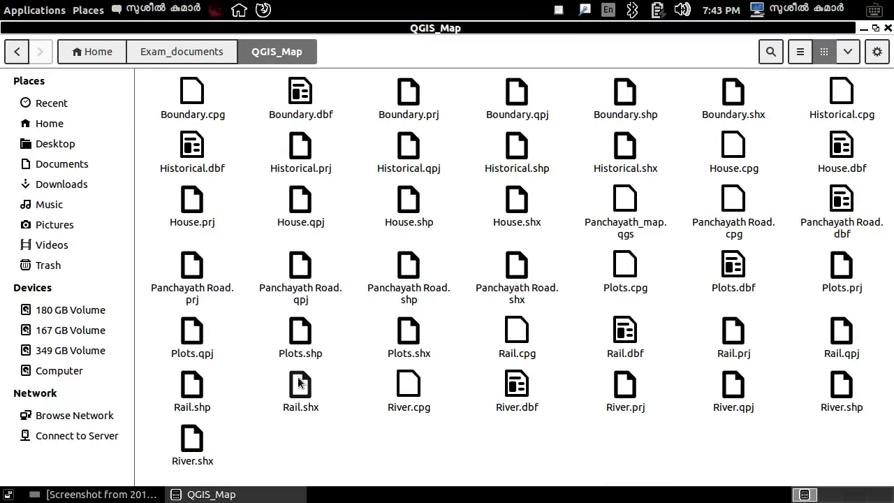
double_click(625, 203)
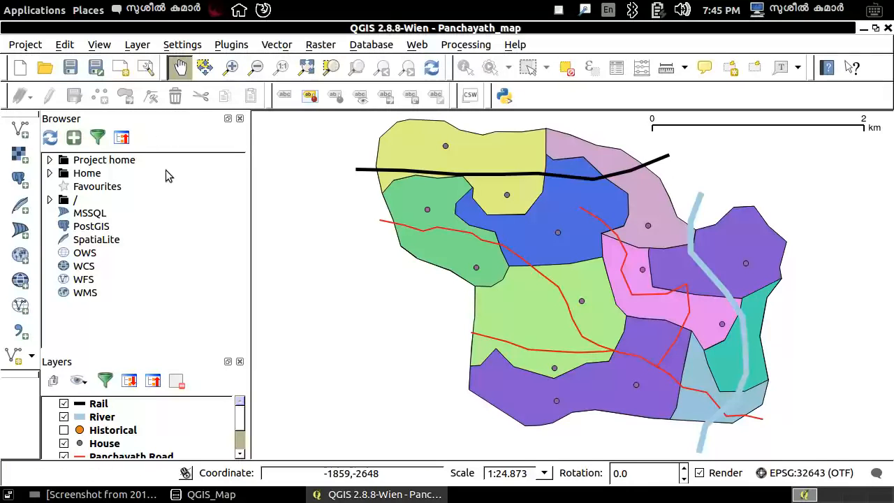
click(240, 119)
Consult the task image and open the House layer's style properties up to the marker color selection.
click(90, 201)
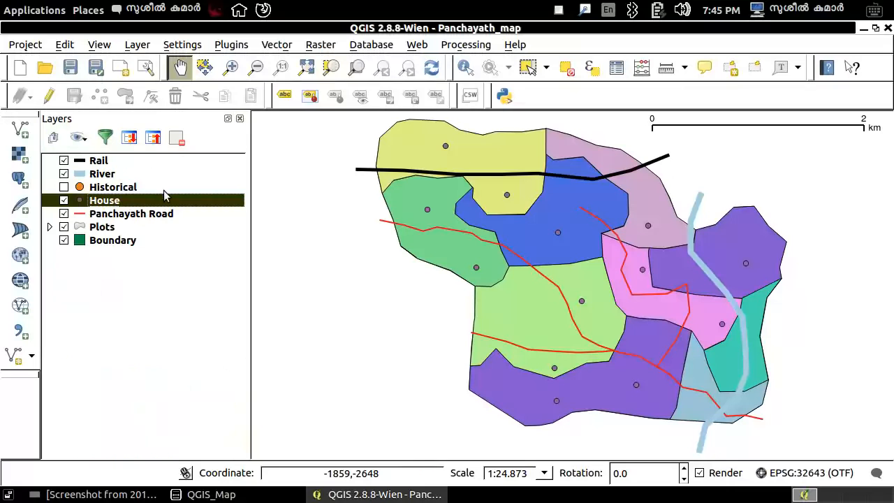
click(81, 499)
double_click(266, 263)
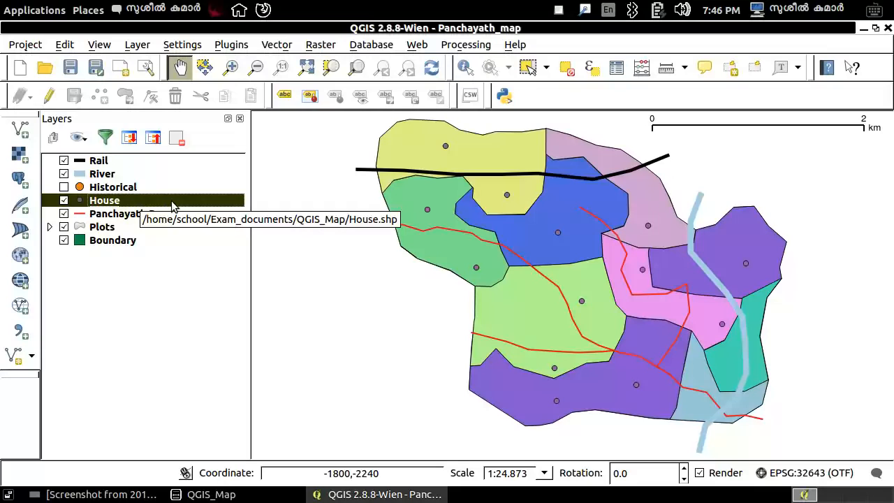
right_click(172, 204)
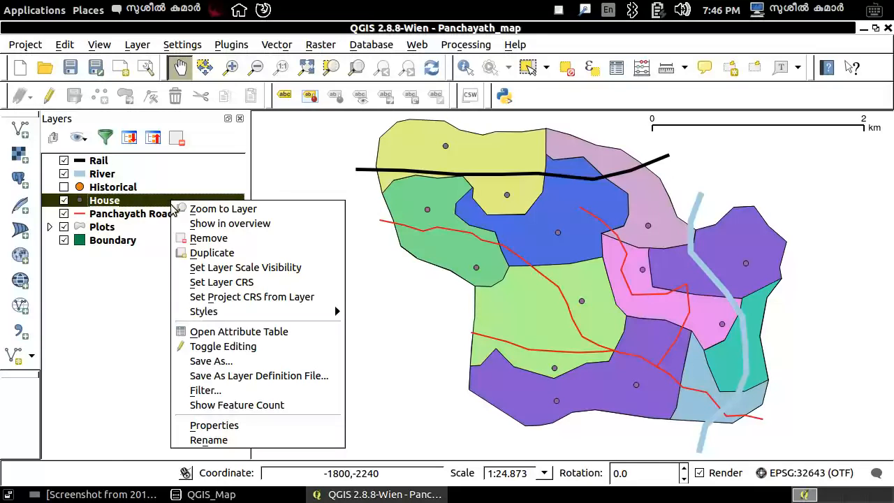
click(214, 425)
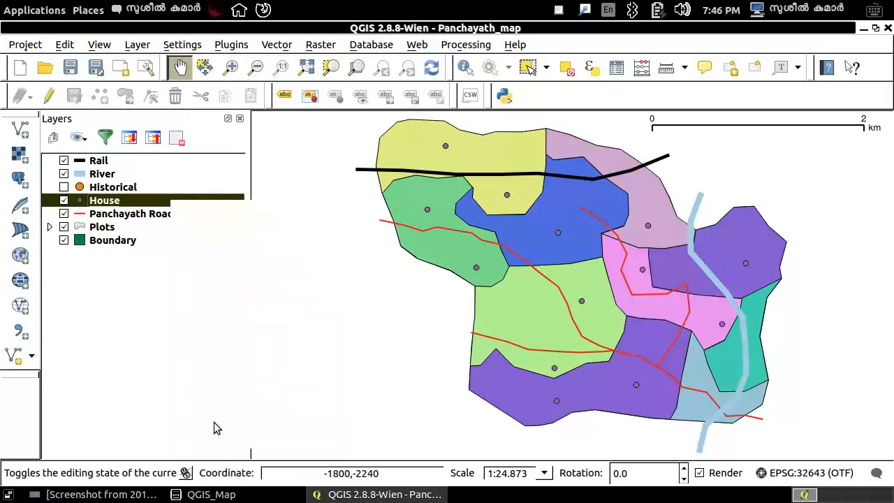
click(181, 83)
click(180, 104)
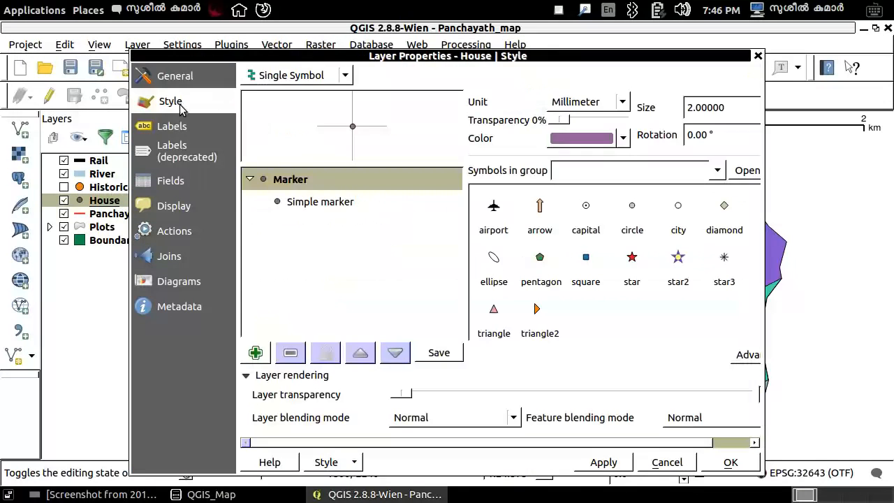
click(177, 129)
click(171, 187)
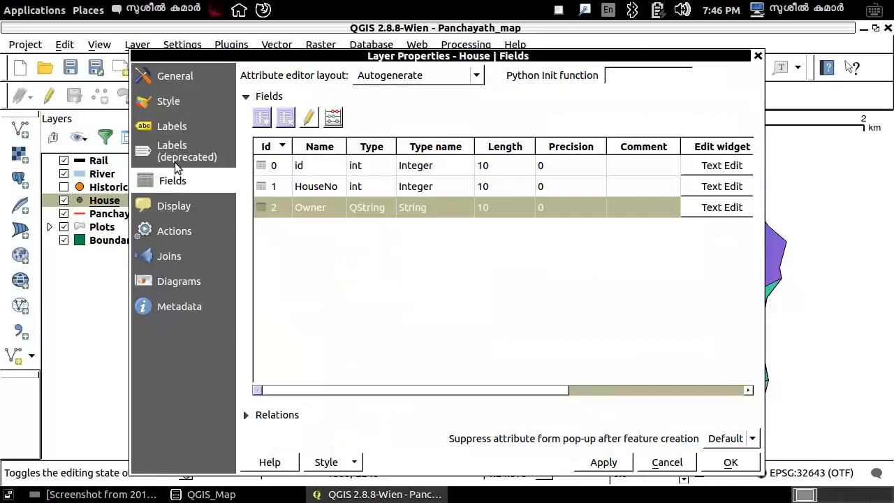
click(174, 106)
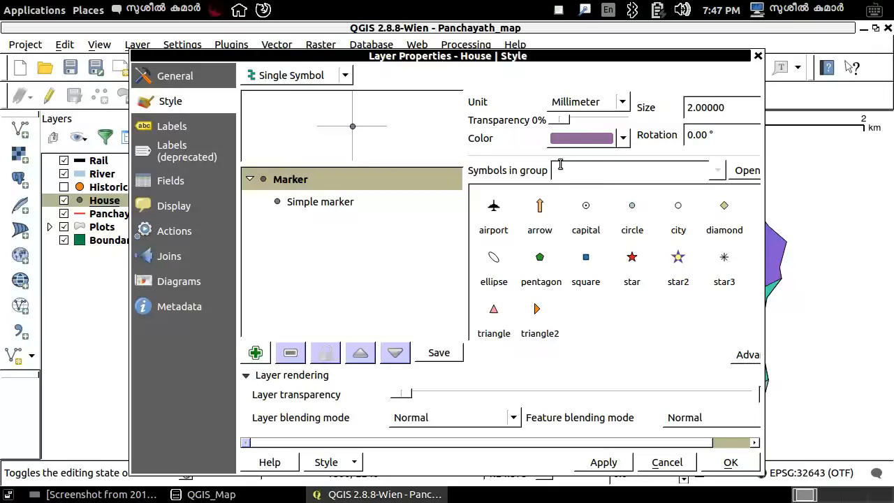
click(582, 138)
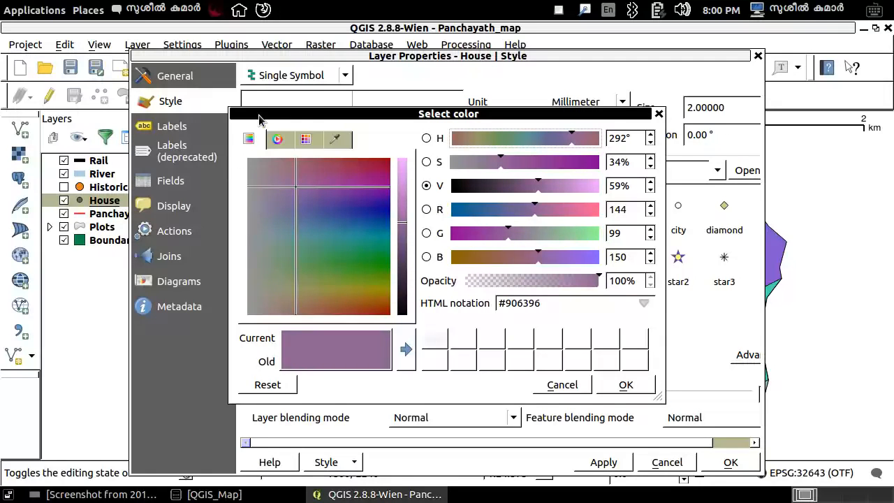
Examine the color selection modes for the House marker: color ramp, color wheel, swatches and color sampler.
click(278, 139)
click(305, 139)
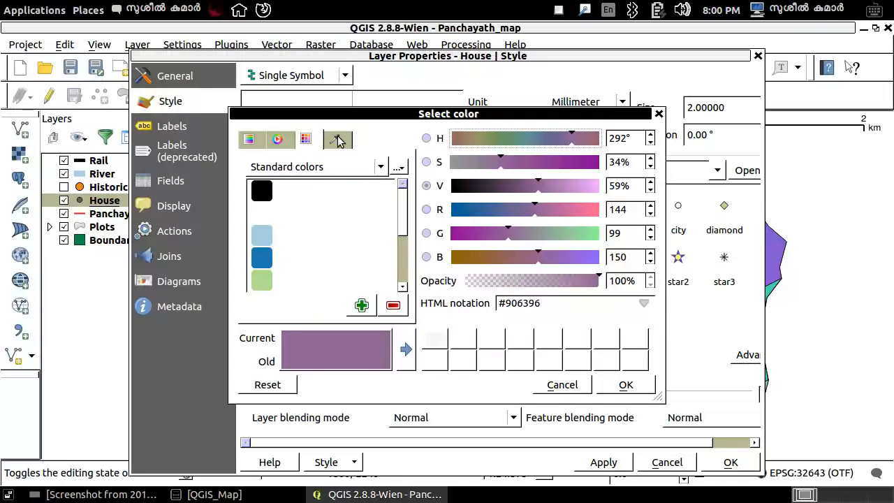
click(337, 140)
click(305, 140)
click(277, 140)
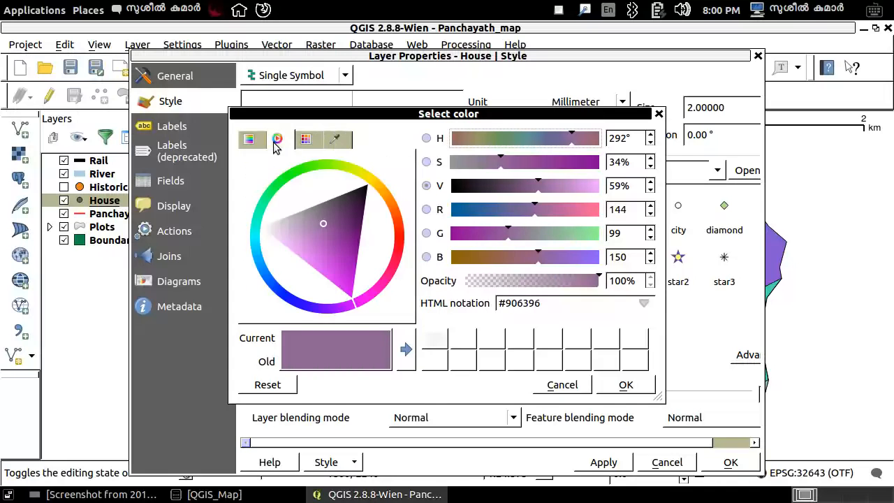
click(248, 139)
click(277, 140)
click(305, 140)
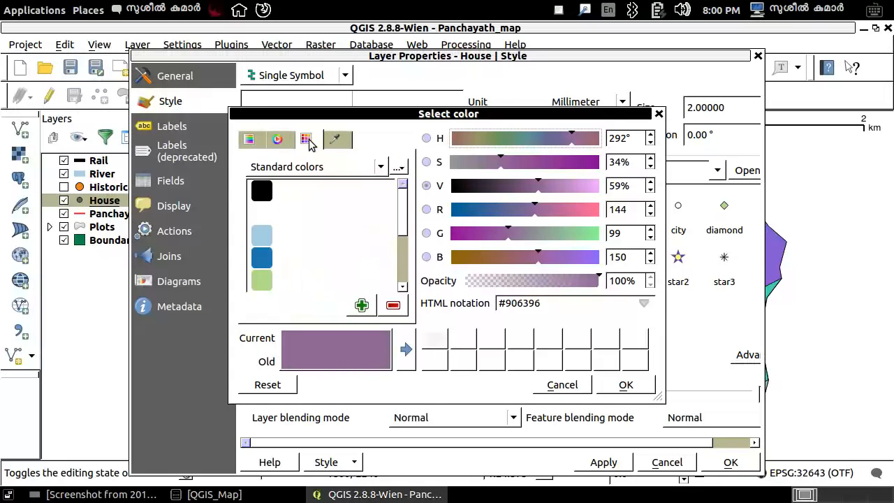
click(279, 140)
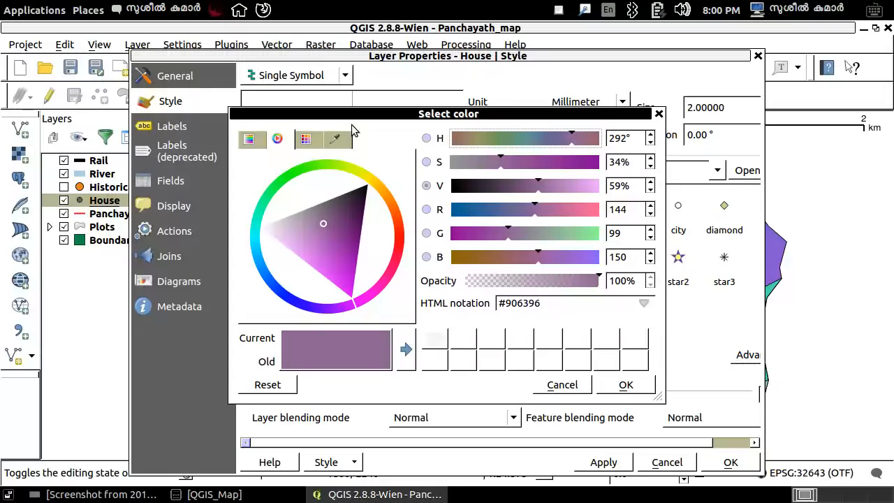
Set the House marker color to white (#ffffff) from the Standard colors swatches.
click(307, 141)
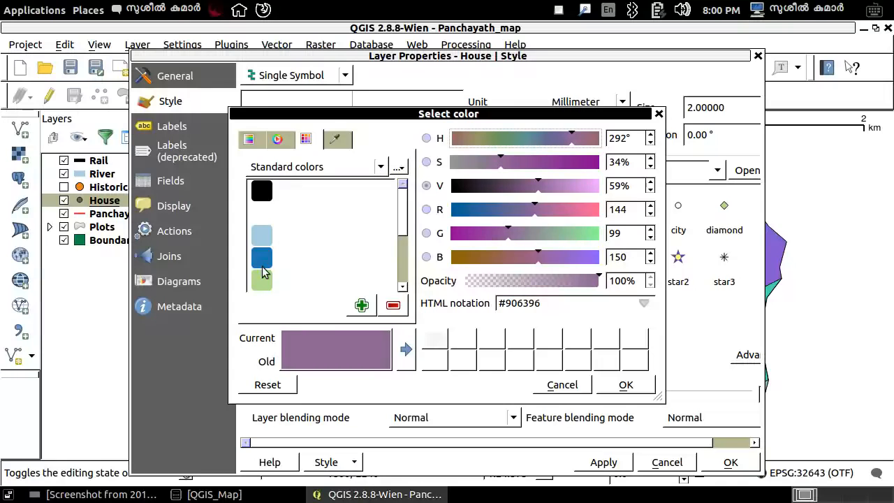
drag(402, 214, 406, 191)
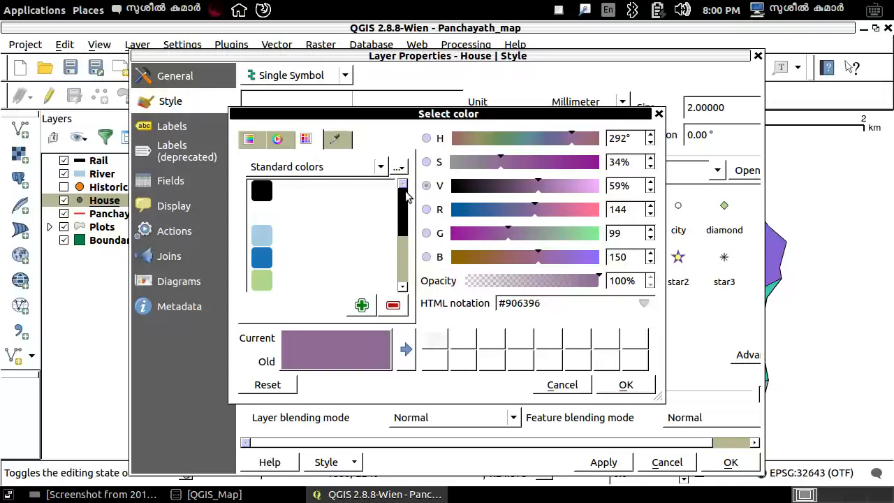
click(259, 216)
drag(258, 212, 259, 219)
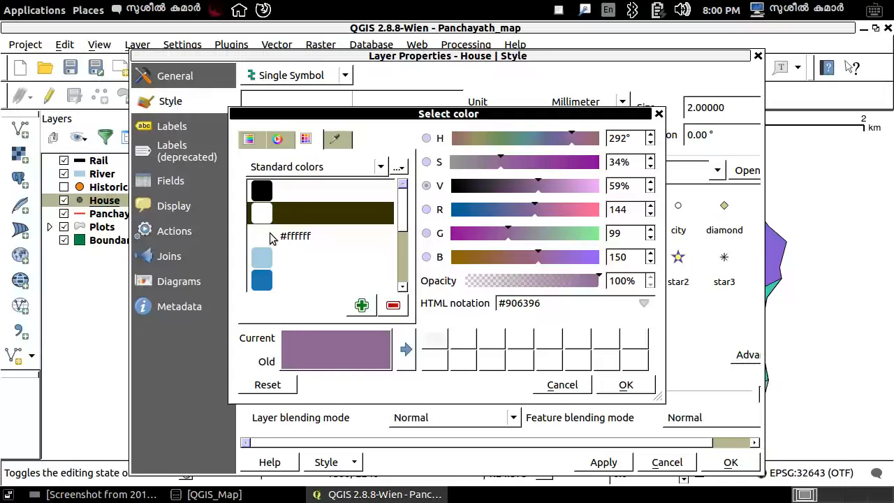
click(264, 236)
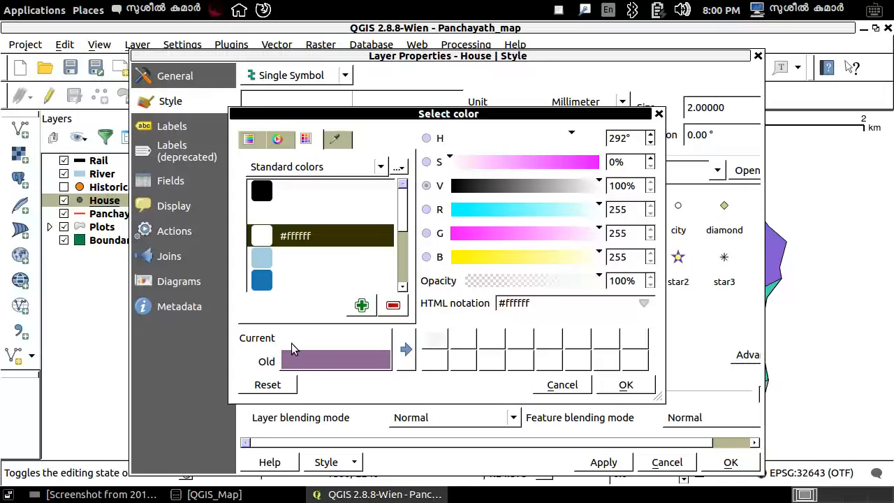
click(626, 388)
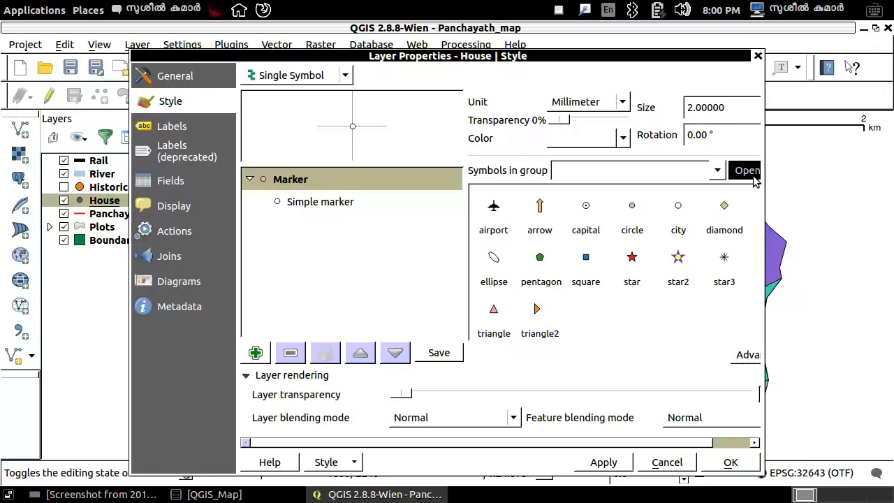
Set the House marker size to 4 millimetres and apply the layer properties.
key(BackSpace)
text(4)
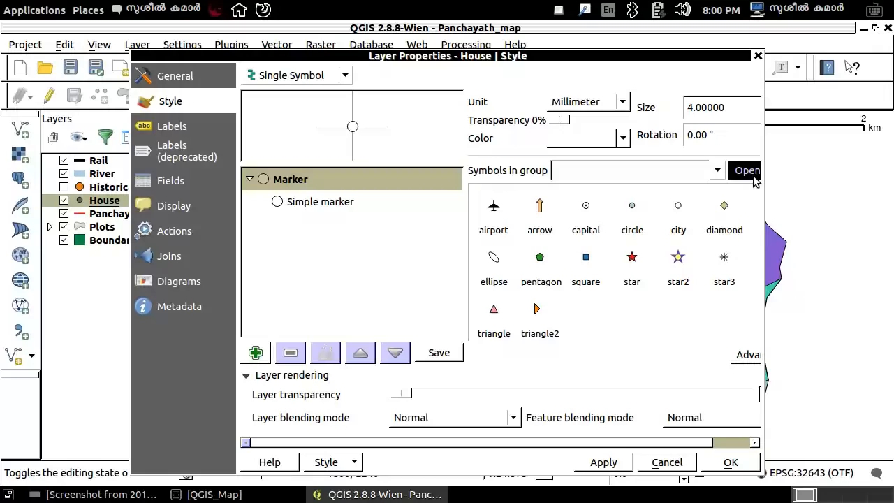
click(729, 462)
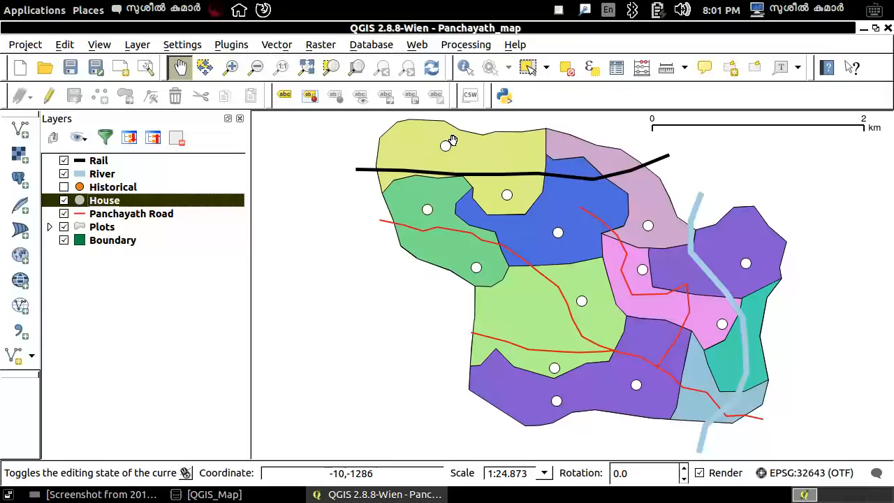
Consult the task image and hide the Rail, River and Panchayath Road layers on the map.
key(alt+Tab)
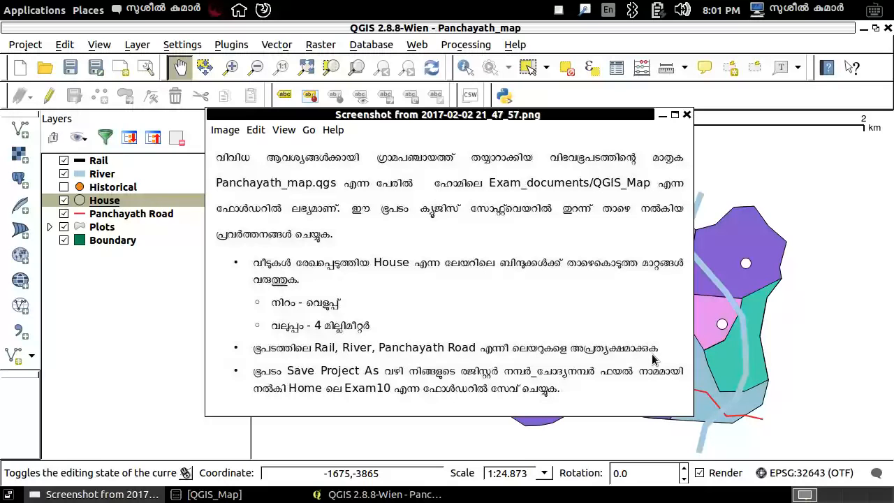
click(154, 255)
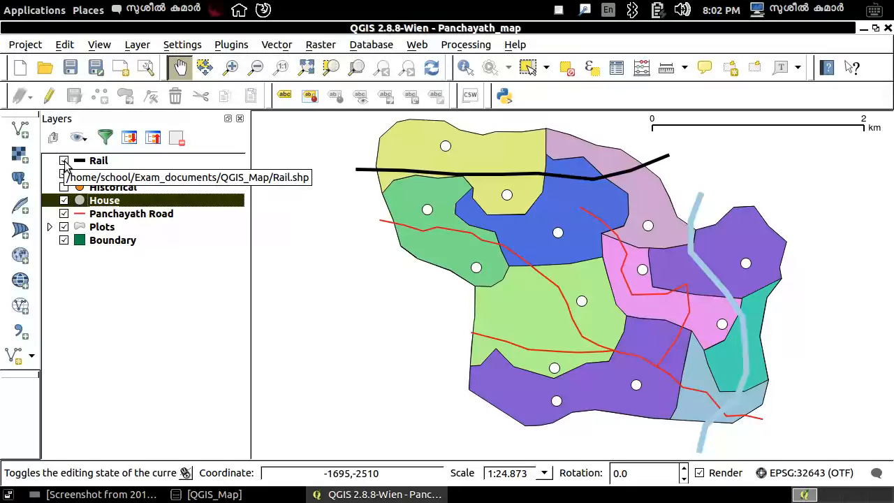
click(63, 161)
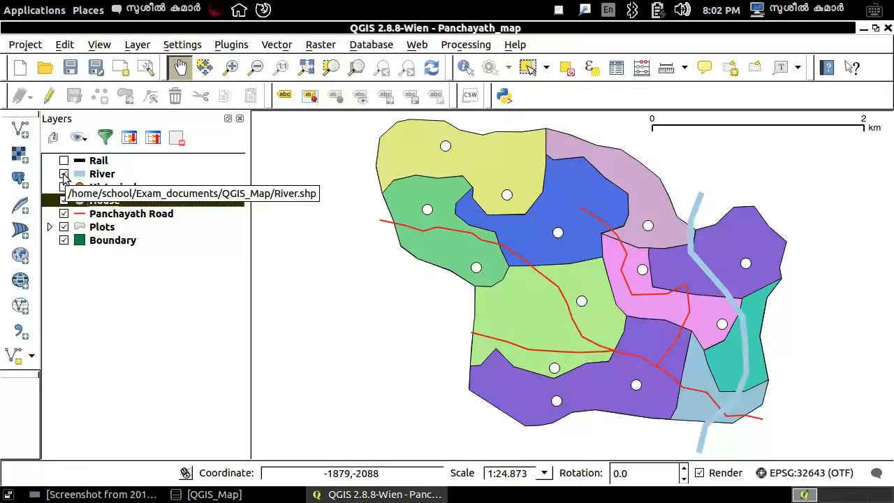
click(64, 174)
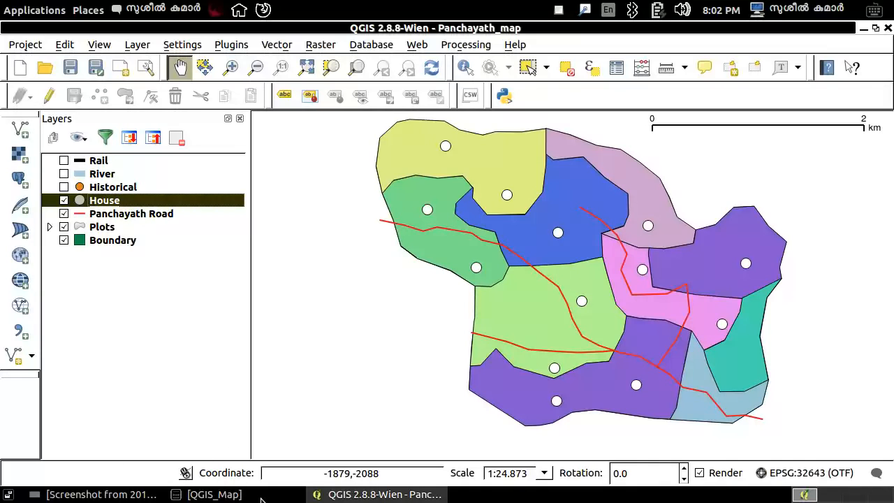
click(63, 214)
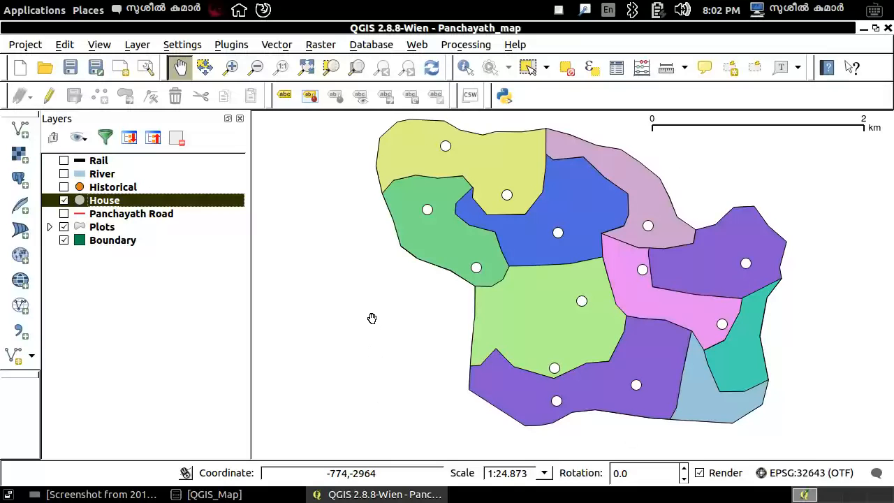
Consult the task image and save a copy of the project in the home folder's Exam10 folder, named with the register number followed by _2.
key(alt+Tab)
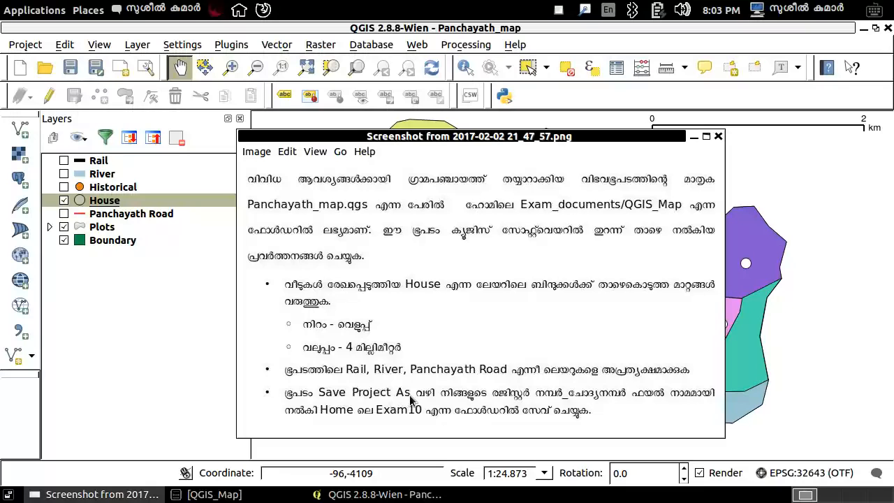
click(693, 137)
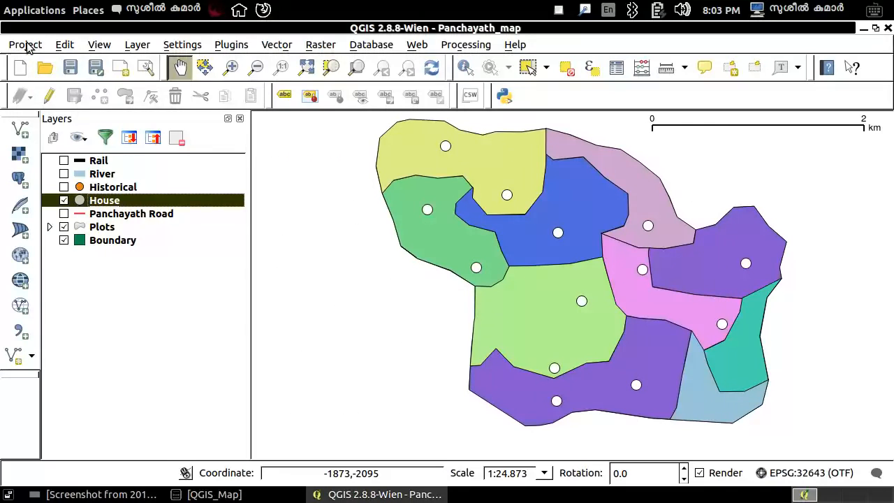
click(27, 46)
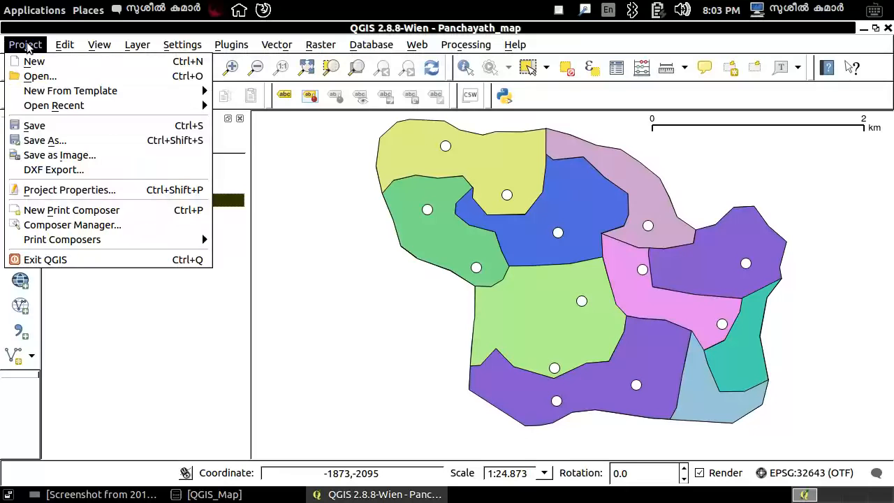
click(50, 141)
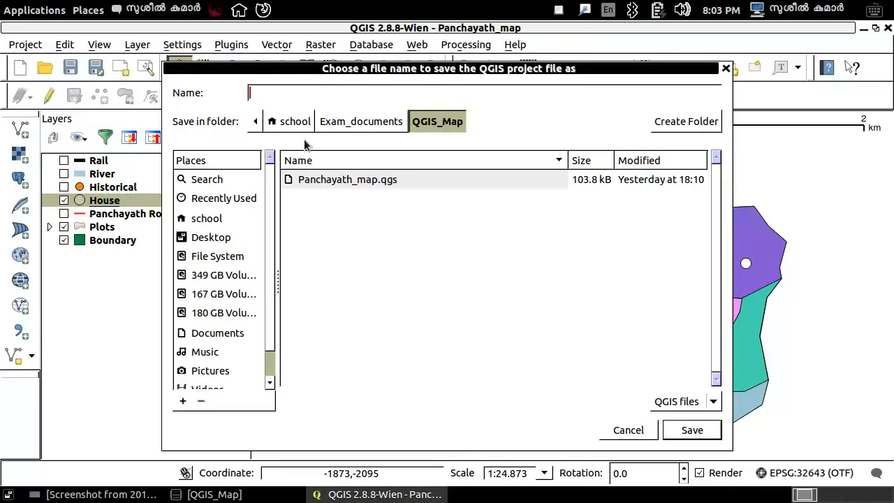
text(345543_2)
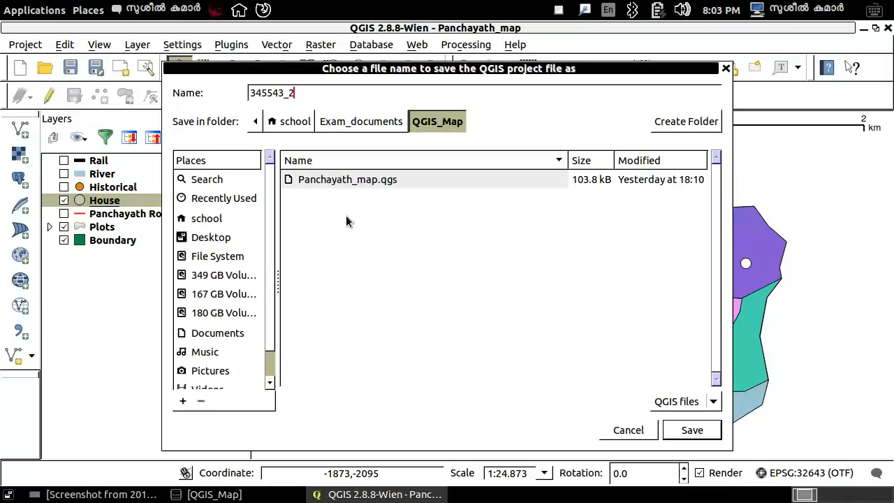
click(212, 220)
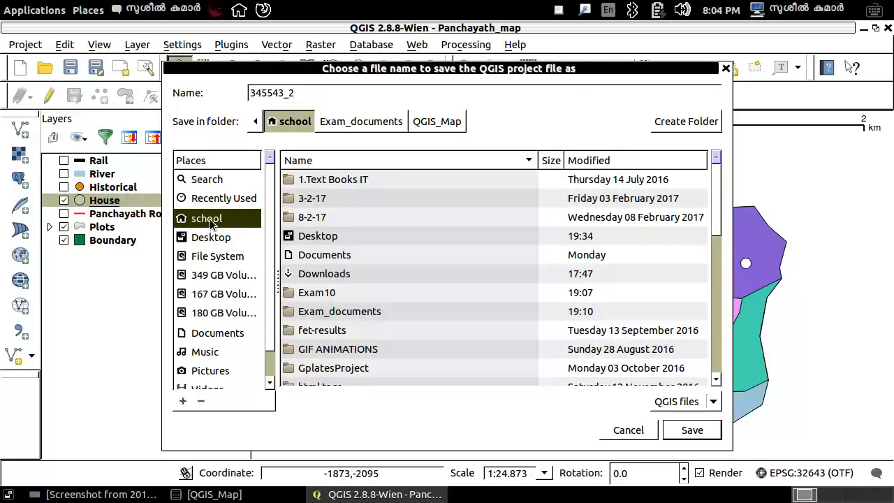
double_click(312, 293)
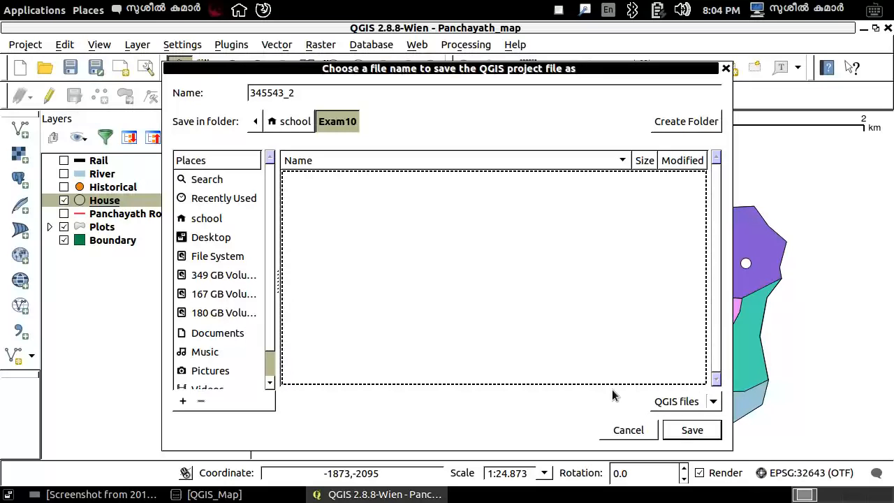
click(684, 431)
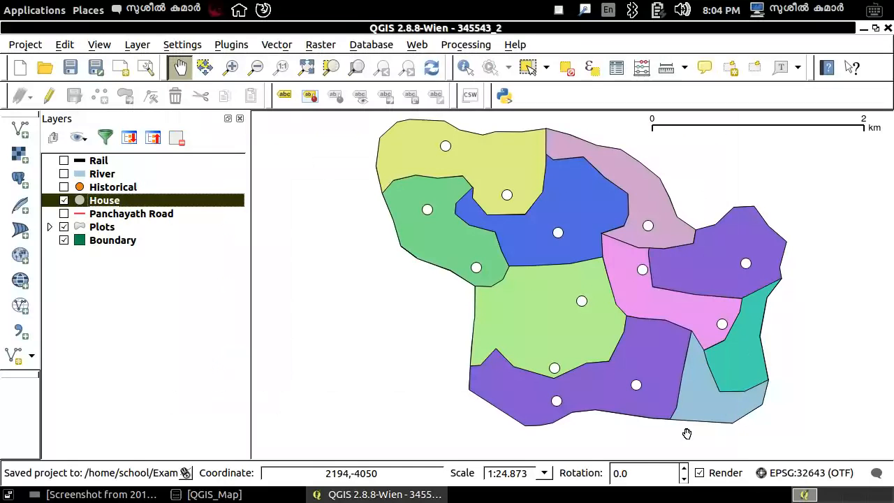